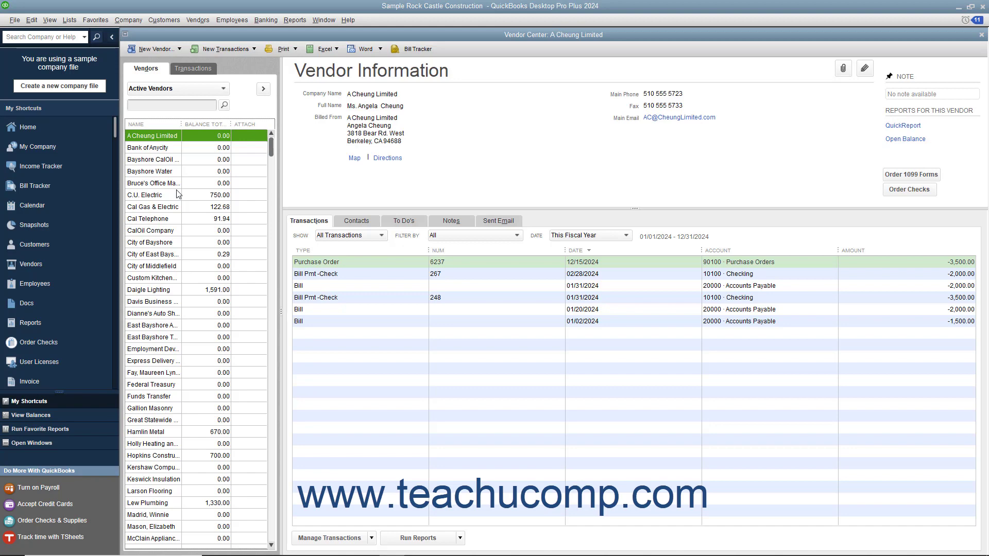
# Scroll down and back up through the active vendors list in the Vendor Center
pyautogui.scroll(-3, 176, 194)
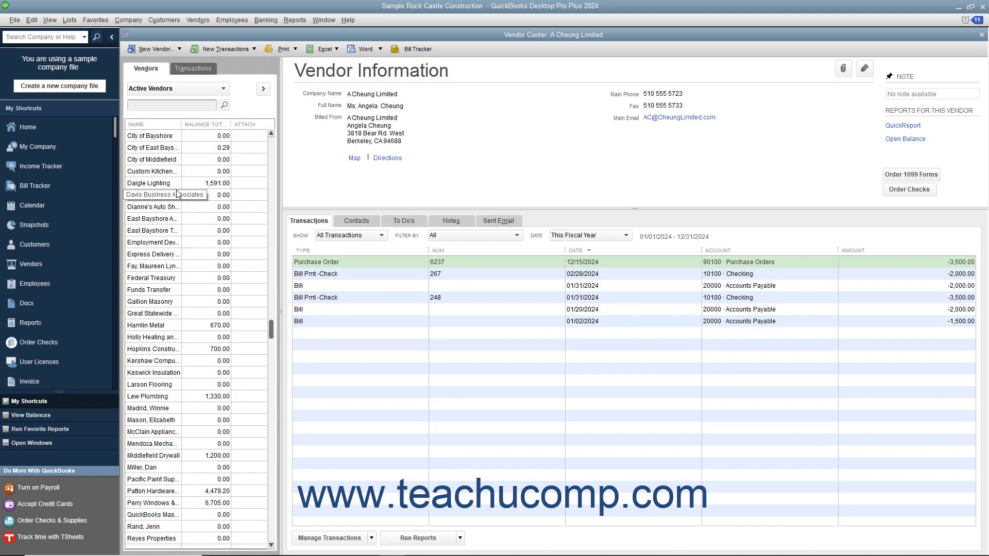
pyautogui.scroll(3, 177, 193)
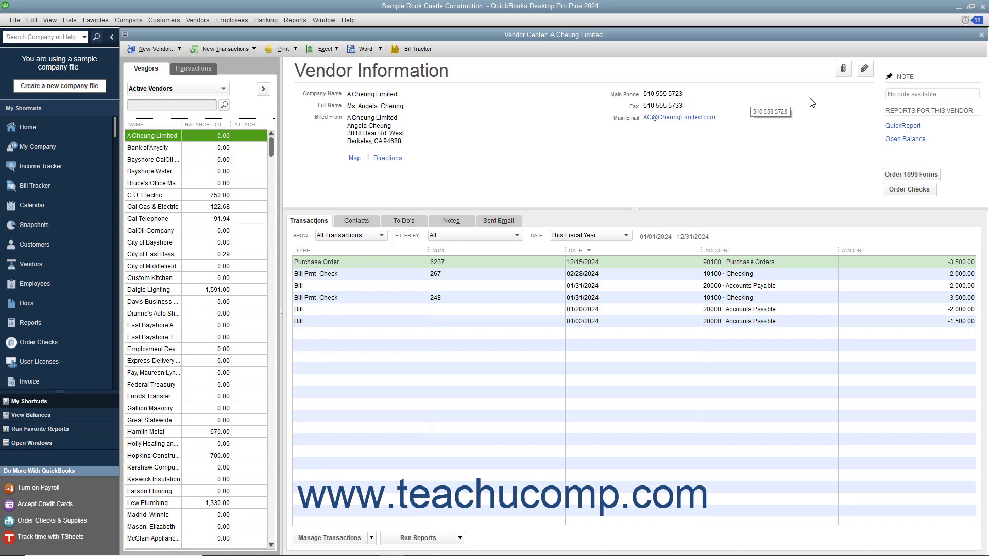
# Close the Vendor Center and reopen it from the Vendors menu
pyautogui.click(981, 34)
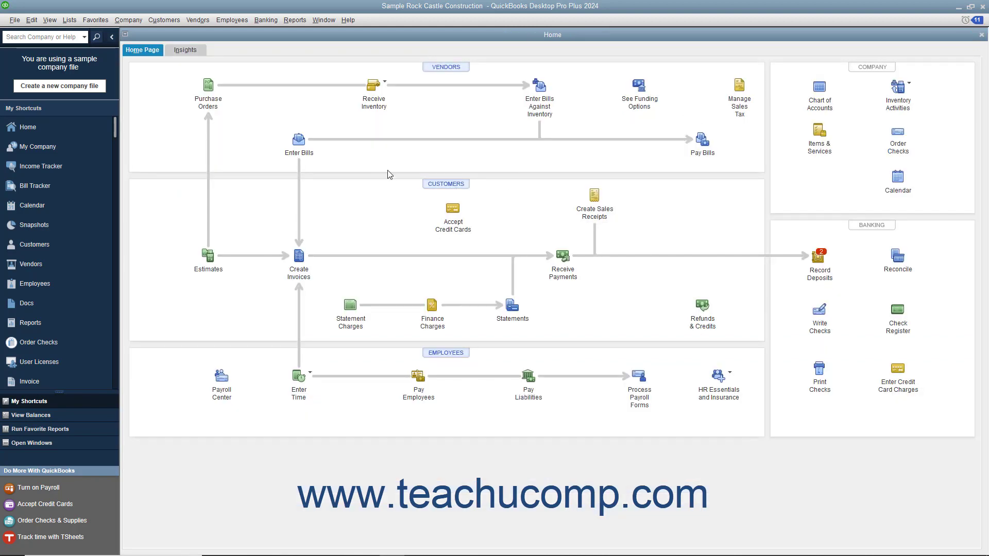
pyautogui.click(201, 20)
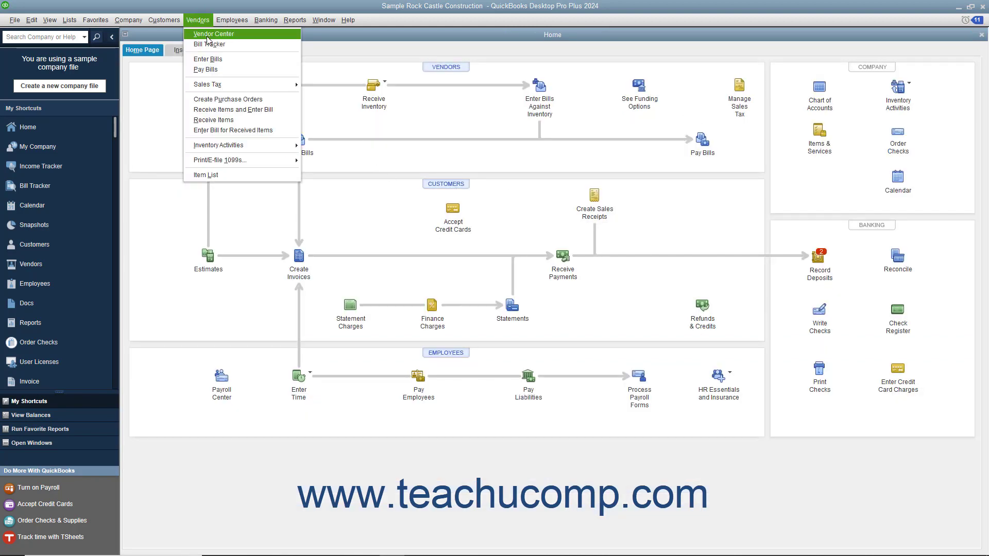
pyautogui.click(208, 35)
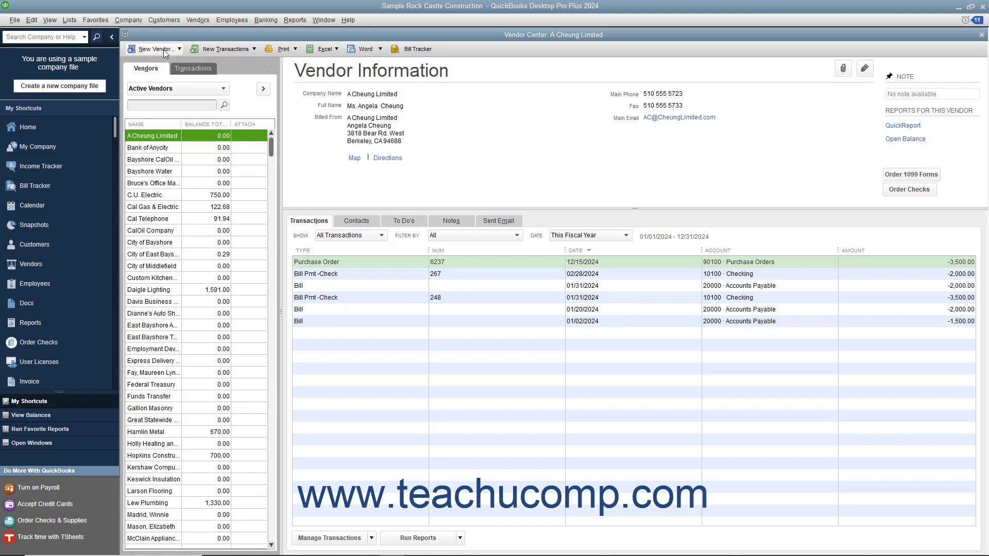
# Start a new vendor named Northwind Traders, leaving the as-of date at 12/15/2024
pyautogui.click(163, 50)
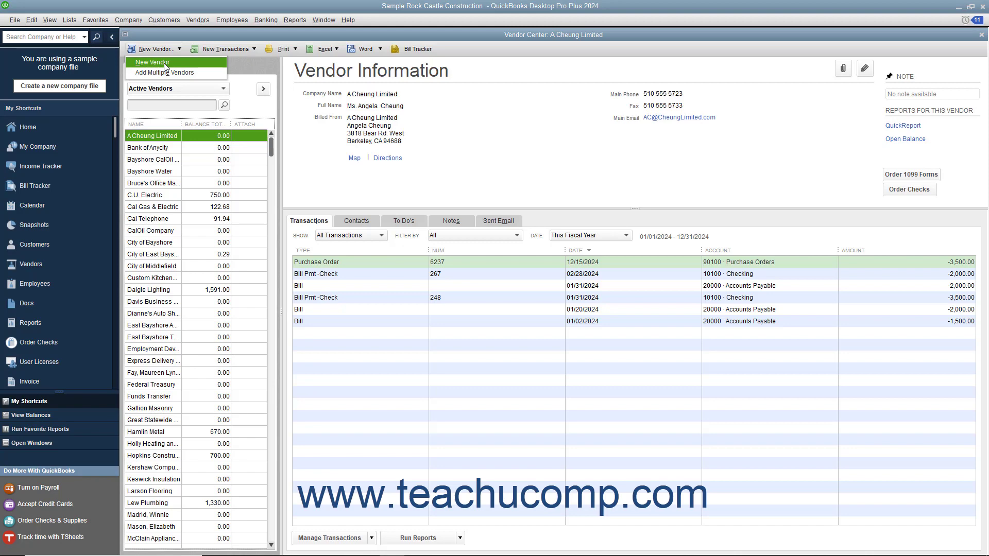
pyautogui.click(164, 63)
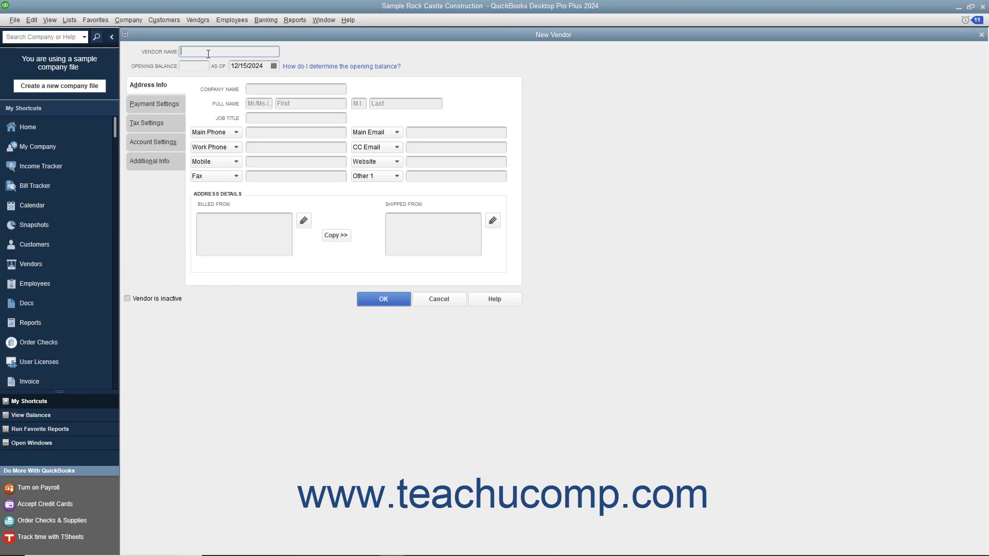
pyautogui.write('Northwind Traders')
pyautogui.click(199, 65)
pyautogui.click(275, 66)
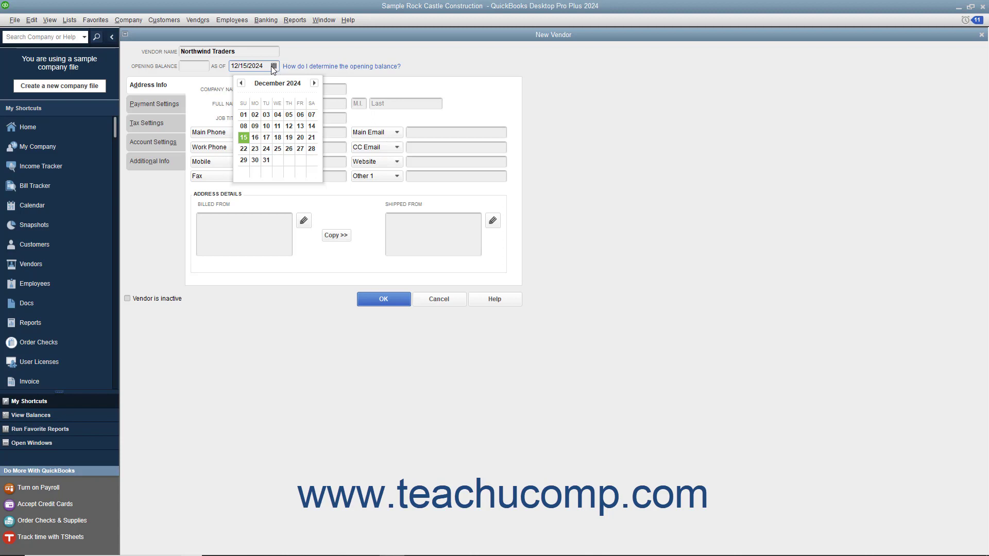
pyautogui.click(191, 67)
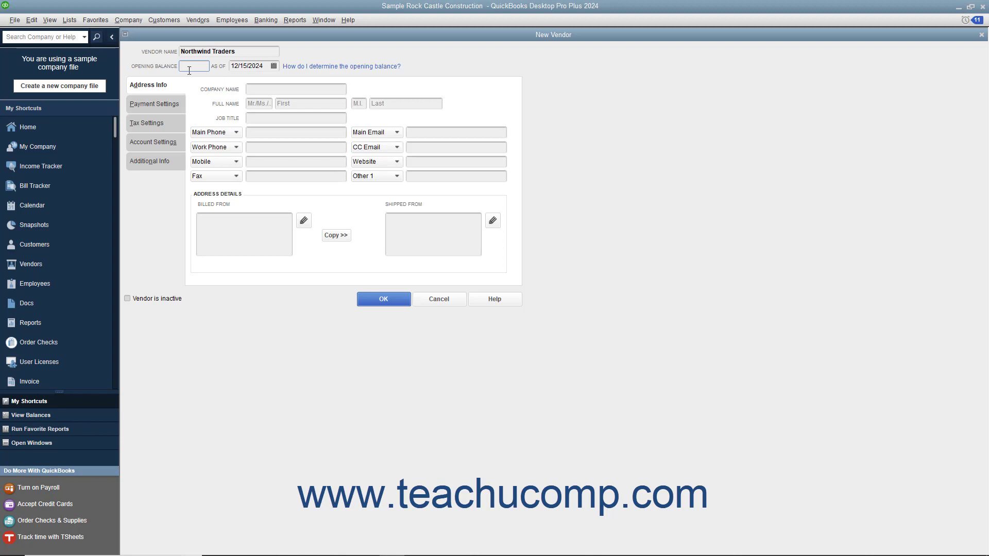
# Copy the vendor name Northwind Traders and paste it into Company Name
pyautogui.click(144, 86)
pyautogui.moveTo(242, 50); pyautogui.dragTo(183, 50)
pyautogui.rightClick(185, 54)
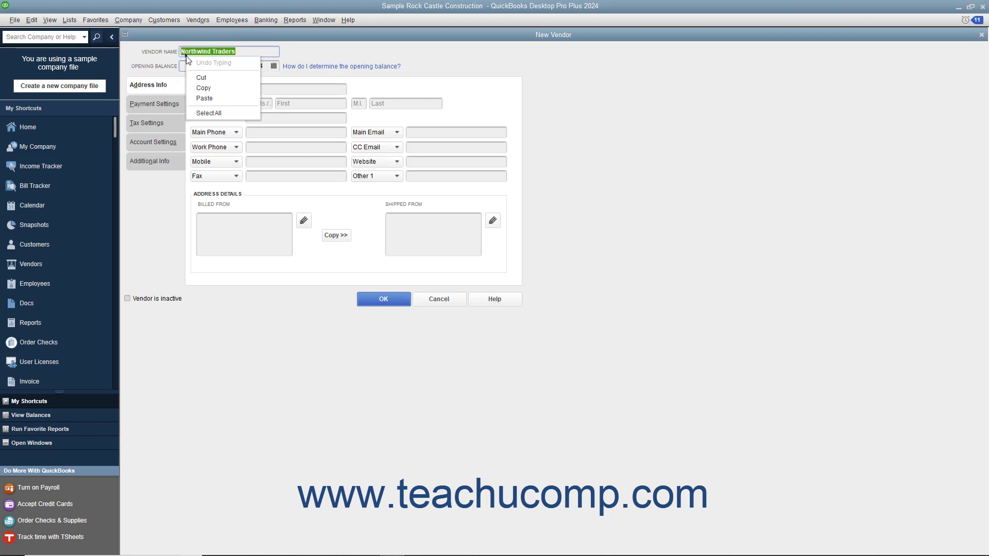
pyautogui.click(199, 87)
pyautogui.click(249, 90)
pyautogui.rightClick(249, 90)
pyautogui.click(260, 129)
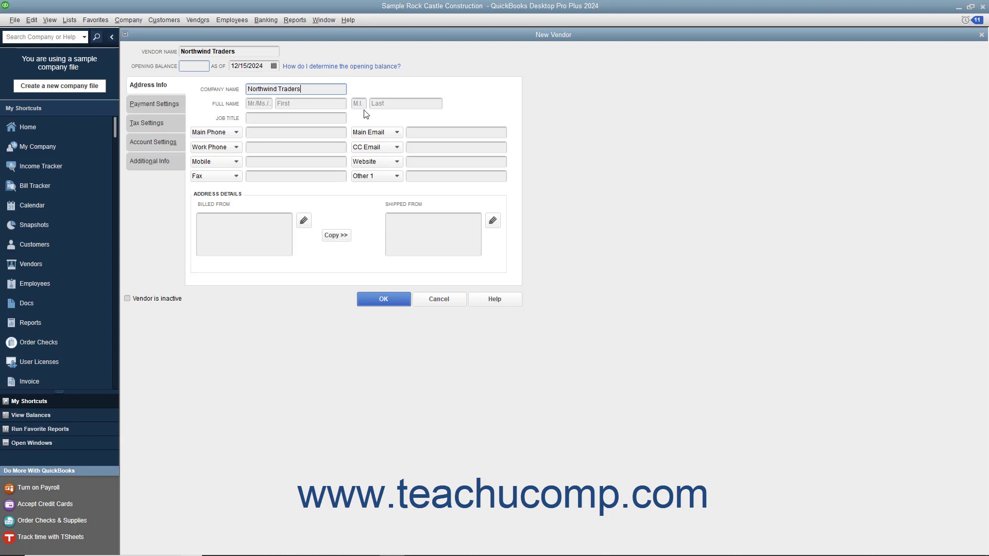
pyautogui.click(309, 115)
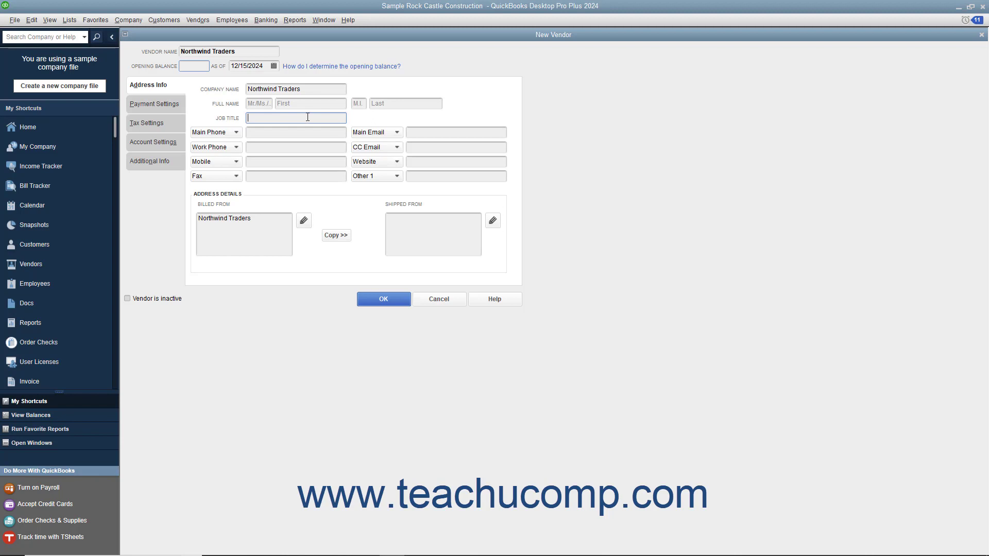
pyautogui.click(210, 133)
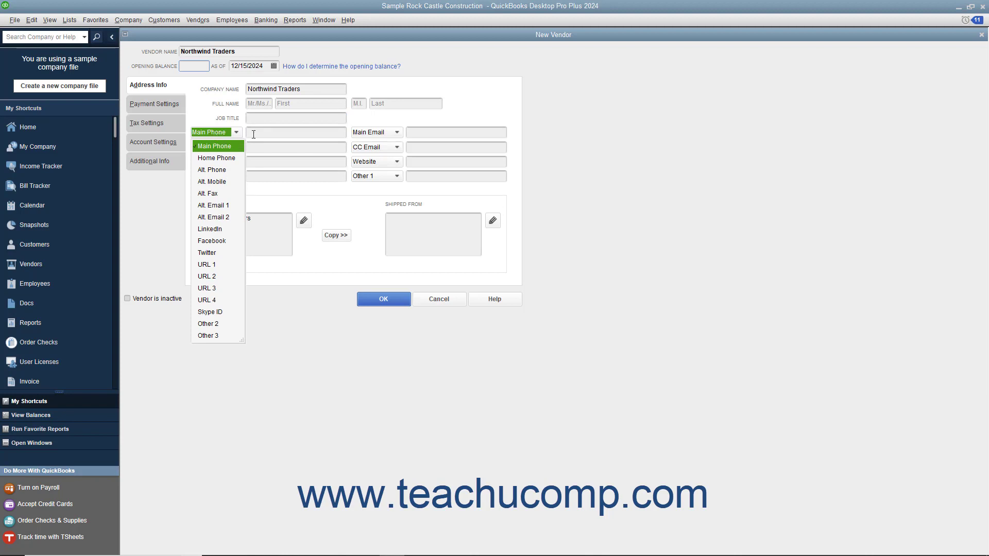
pyautogui.click(253, 133)
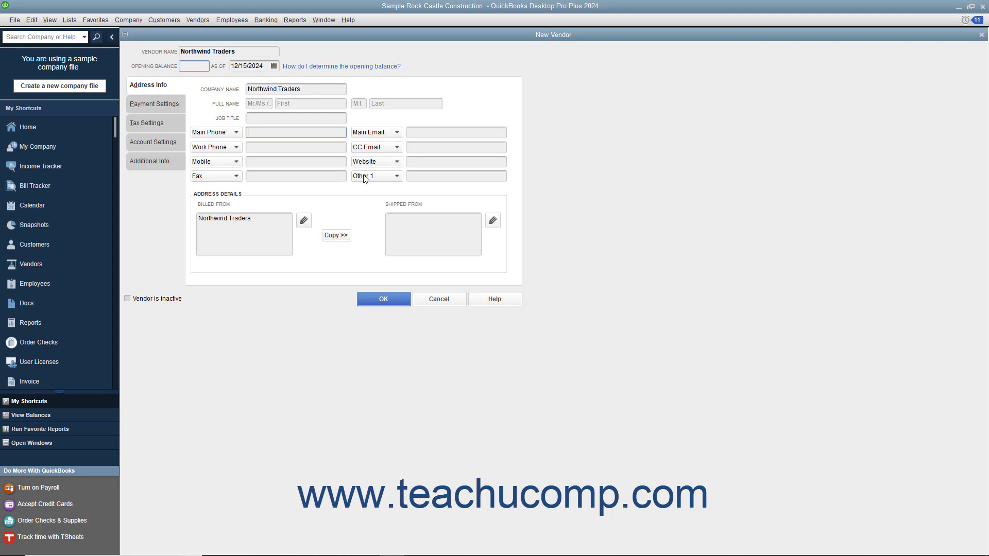
pyautogui.click(237, 132)
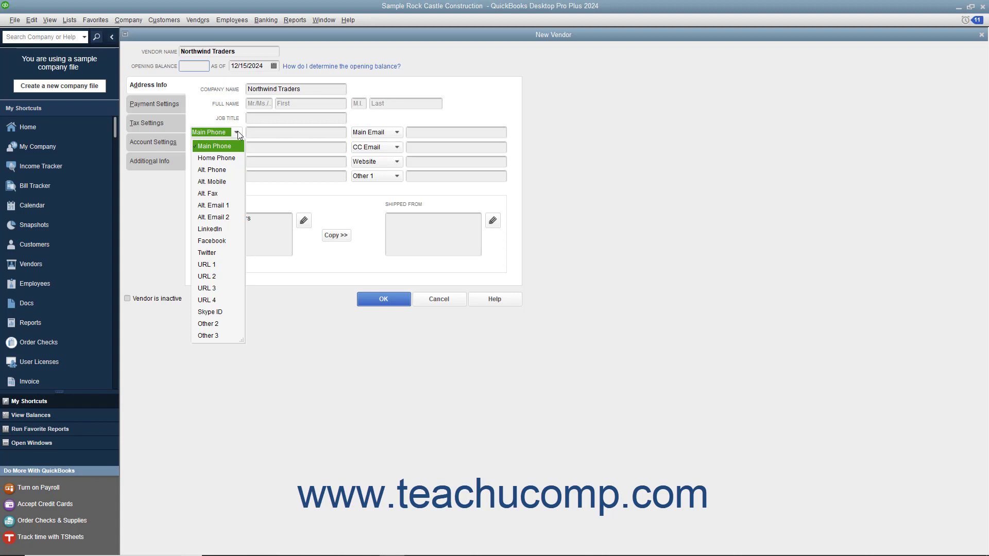
pyautogui.click(250, 133)
pyautogui.write('(888) 000-1234')
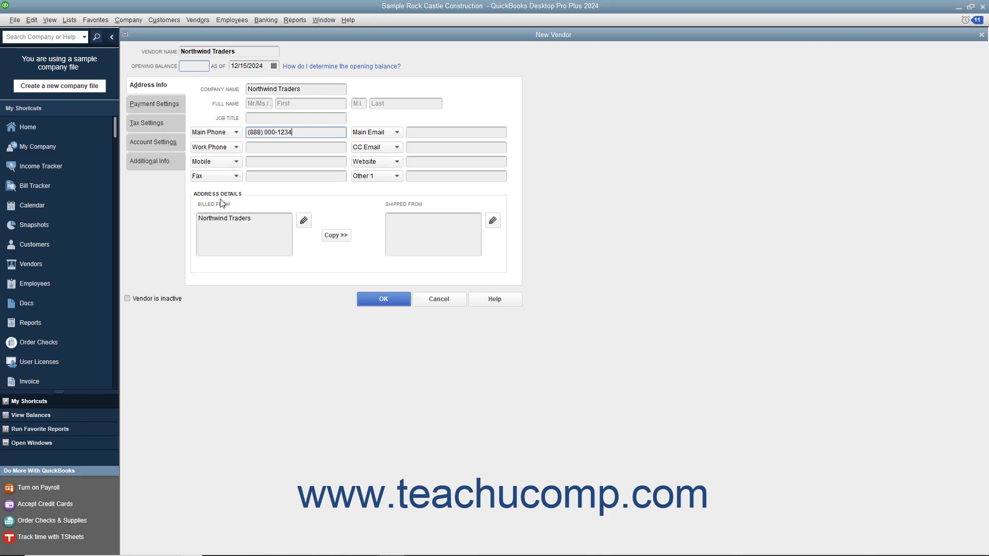
pyautogui.click(218, 229)
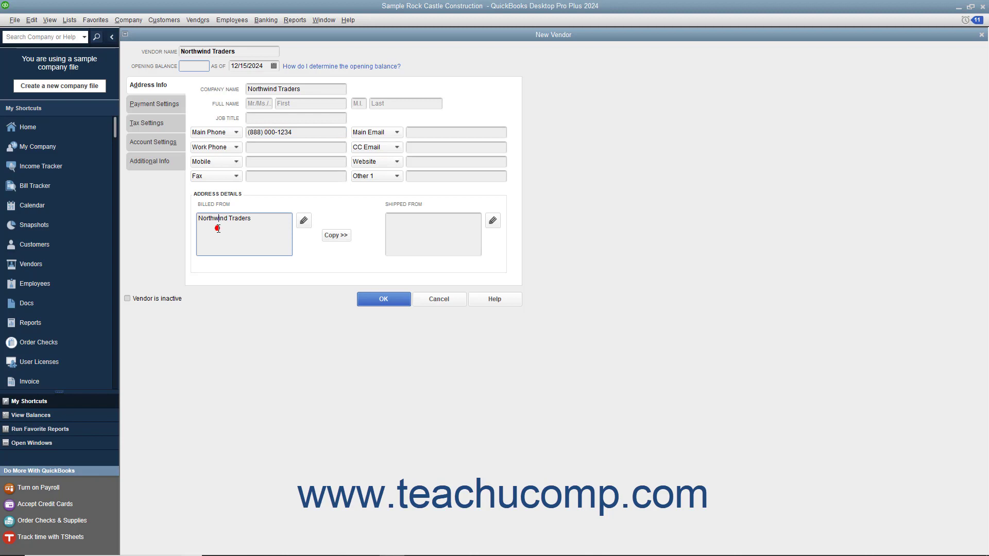
# Fill in the billed-from address as 123 Sunnyside St., Bayshore, CA 90000
pyautogui.click(303, 221)
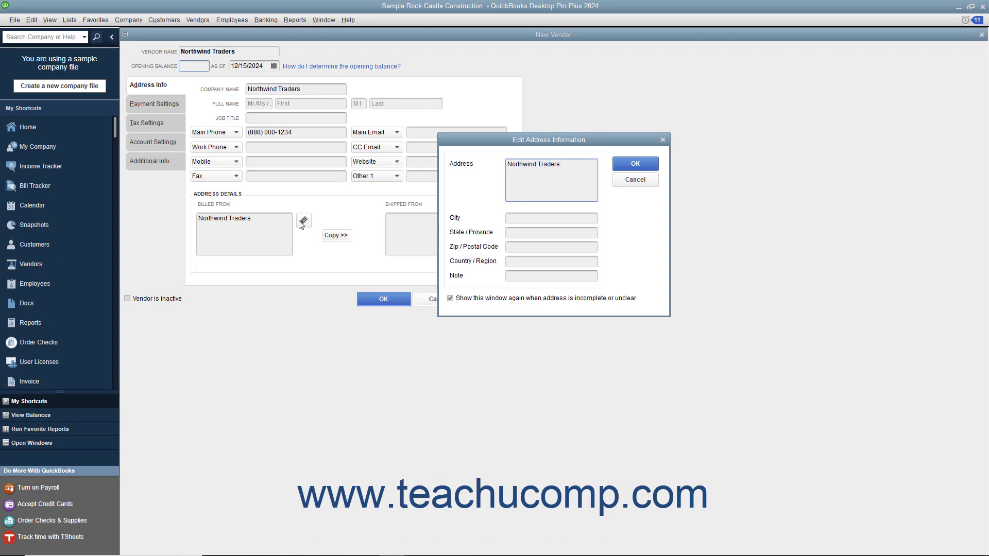
pyautogui.press('Return')
pyautogui.write('123 Sunnyside St.')
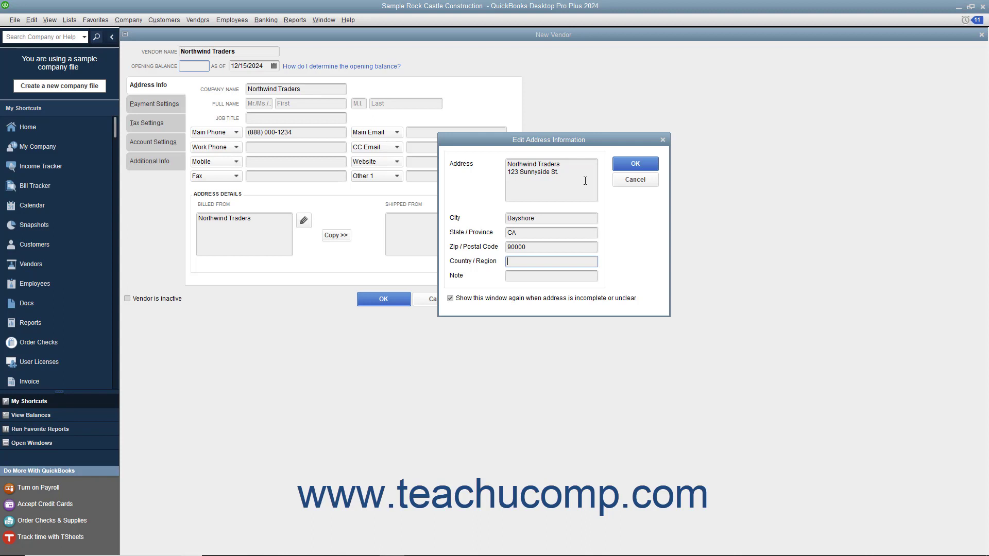
pyautogui.click(617, 164)
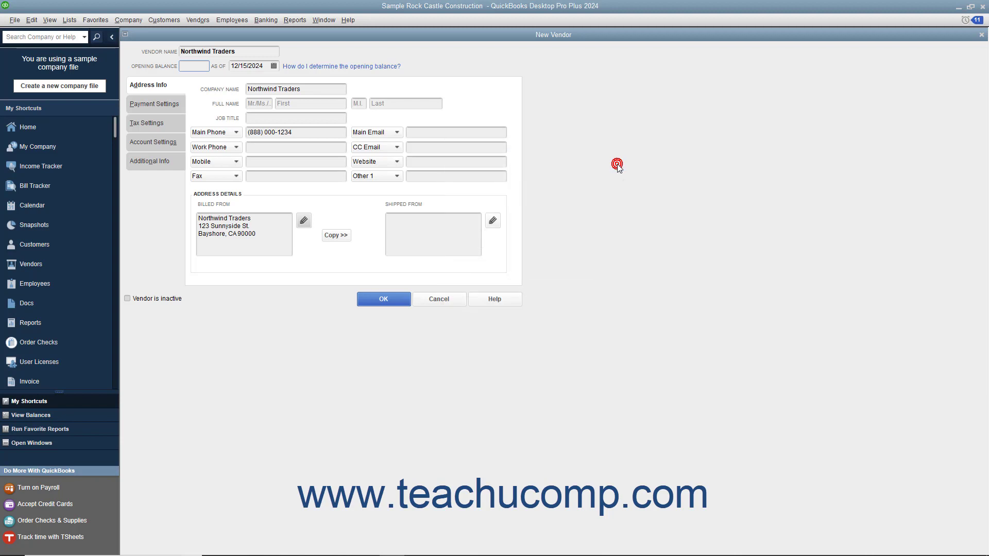
# Copy the billing address into Shipped From, giving 123 Sunnyside St., Bayshore, CA 90000
pyautogui.click(336, 236)
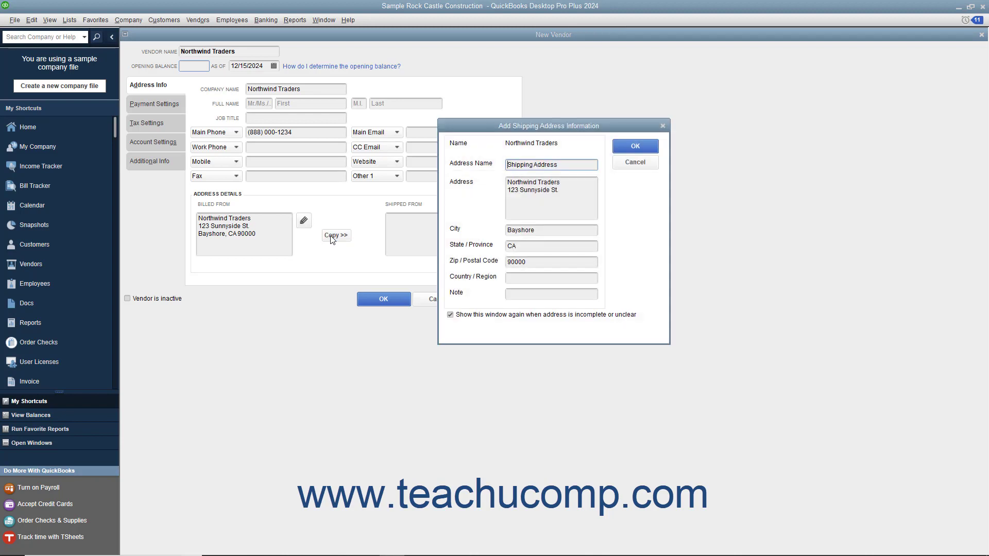
pyautogui.click(644, 147)
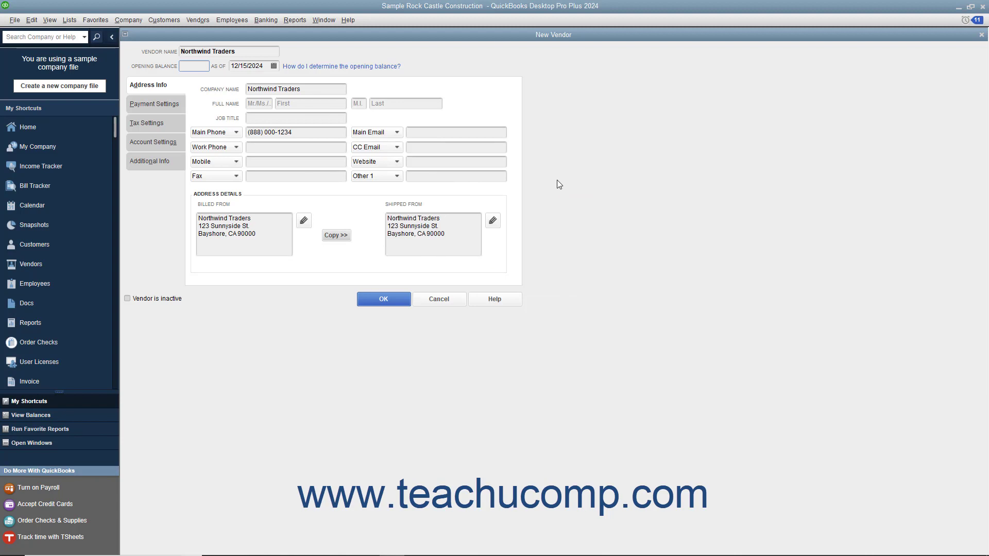
pyautogui.click(467, 236)
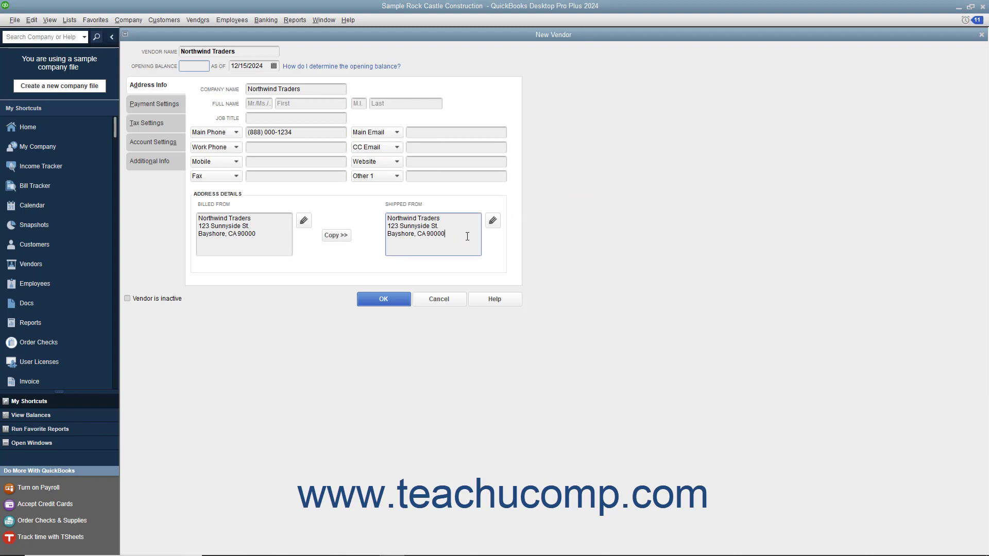
# Choose Net 30 as the Payment Terms in Northwind Traders' payment settings
pyautogui.click(175, 105)
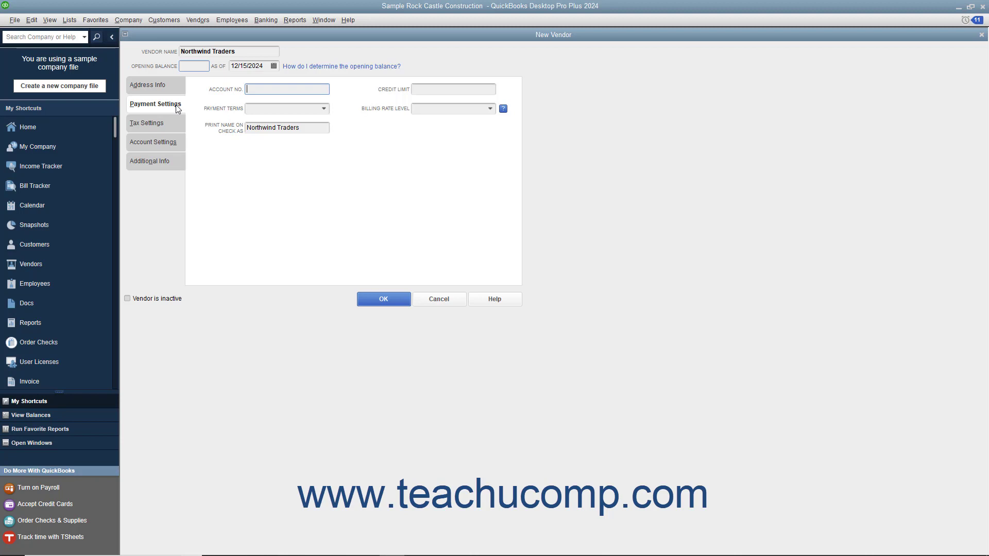
pyautogui.click(254, 89)
pyautogui.click(421, 90)
pyautogui.click(324, 110)
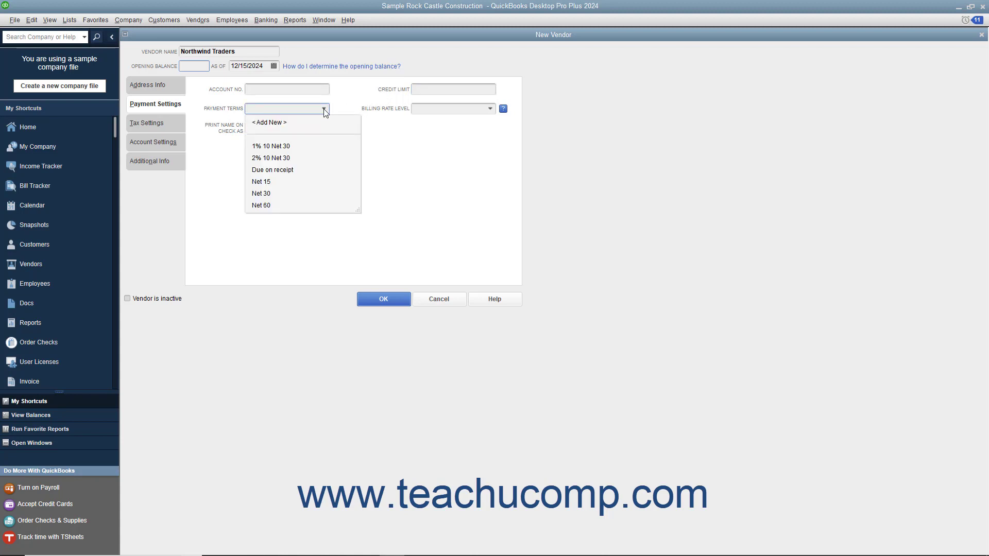
pyautogui.click(287, 193)
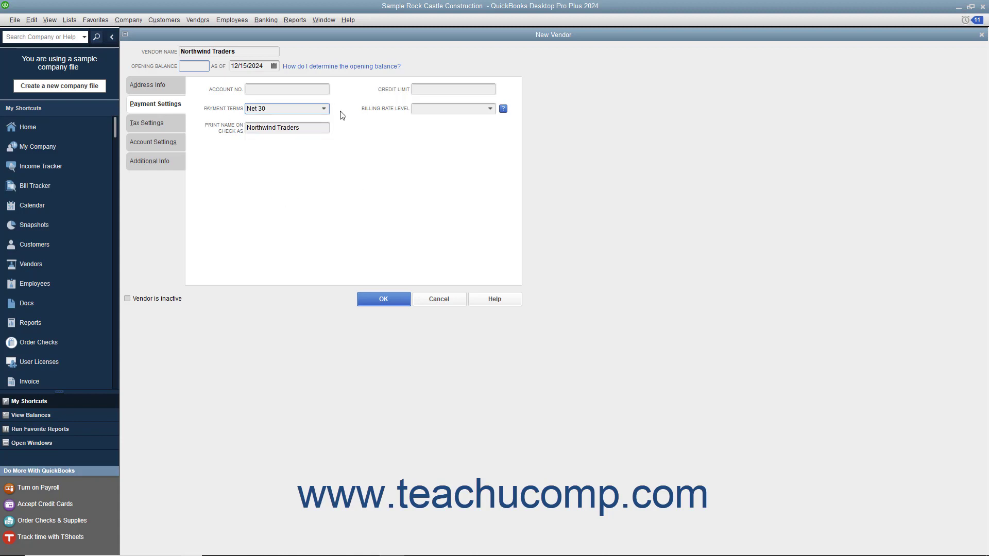
pyautogui.click(314, 124)
# Leave Vendor eligible for 1099 unchecked in Northwind Traders' tax settings
pyautogui.click(168, 125)
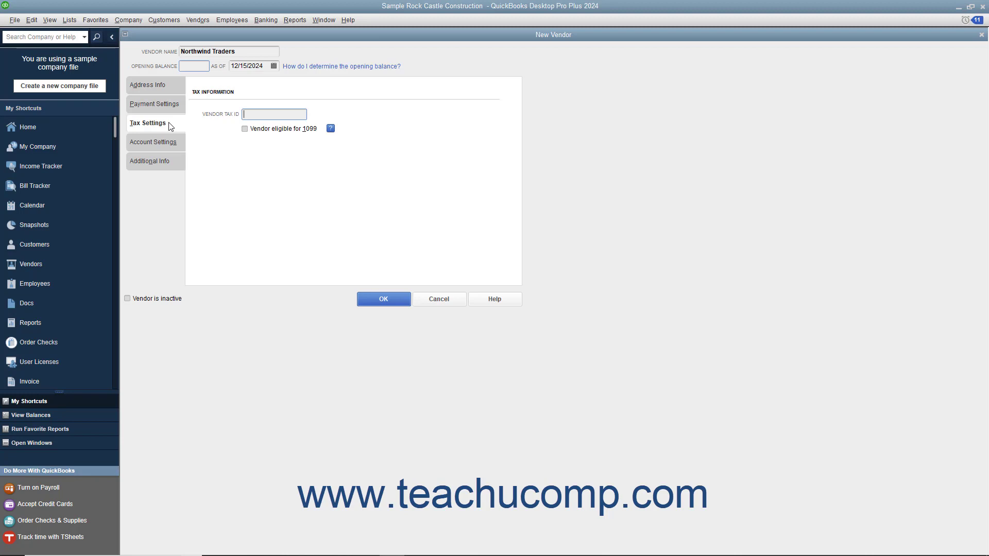
pyautogui.click(253, 114)
pyautogui.click(244, 130)
pyautogui.click(244, 129)
# Browse the expense account list in Account Settings without choosing any account
pyautogui.click(173, 147)
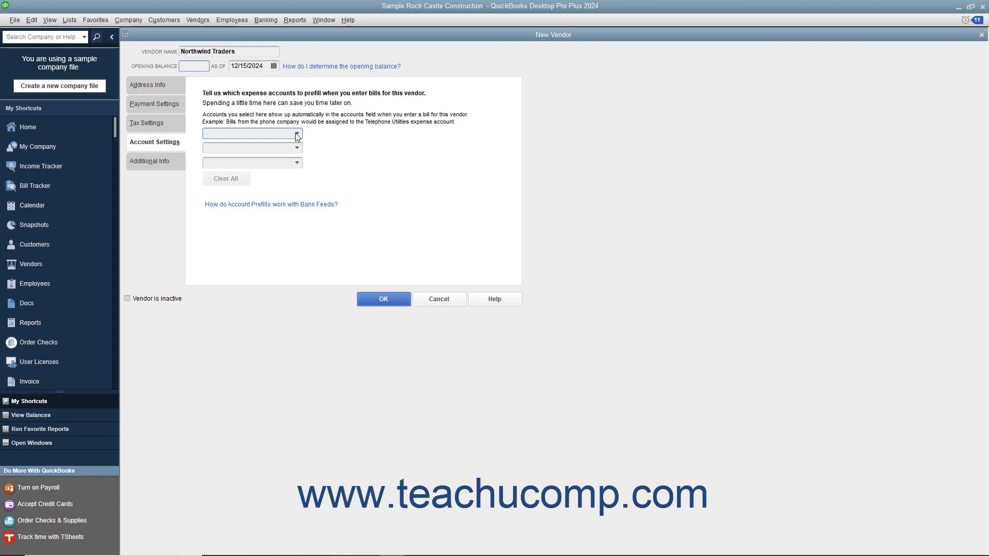
pyautogui.click(296, 134)
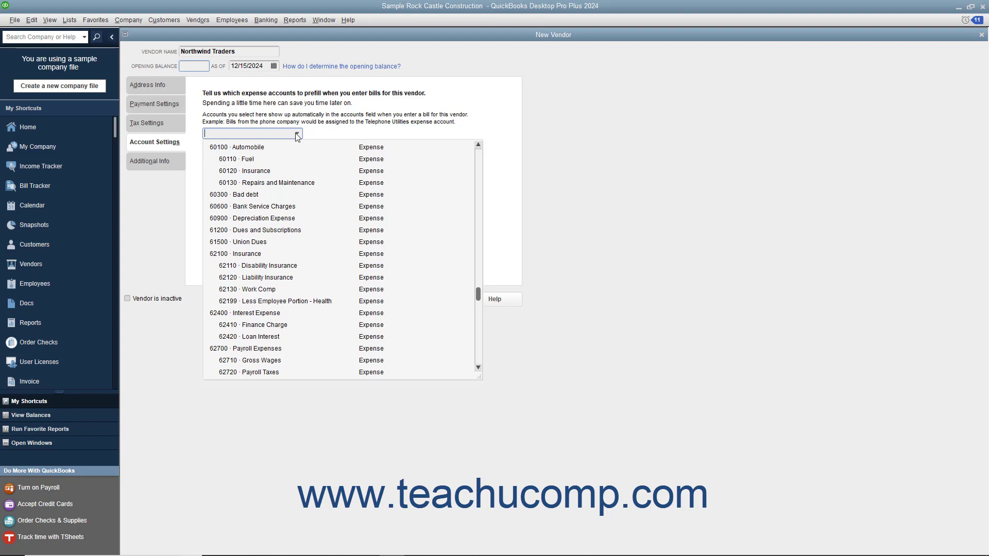
pyautogui.click(297, 135)
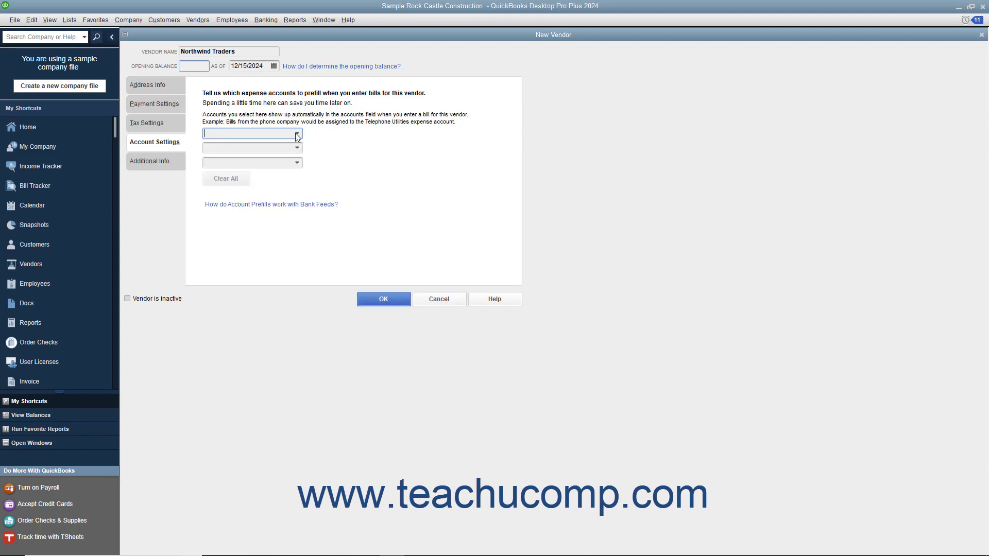
# Show Northwind Traders' Additional Info, leaving Vendor Type unset, and focus the Discount Available field
pyautogui.click(167, 159)
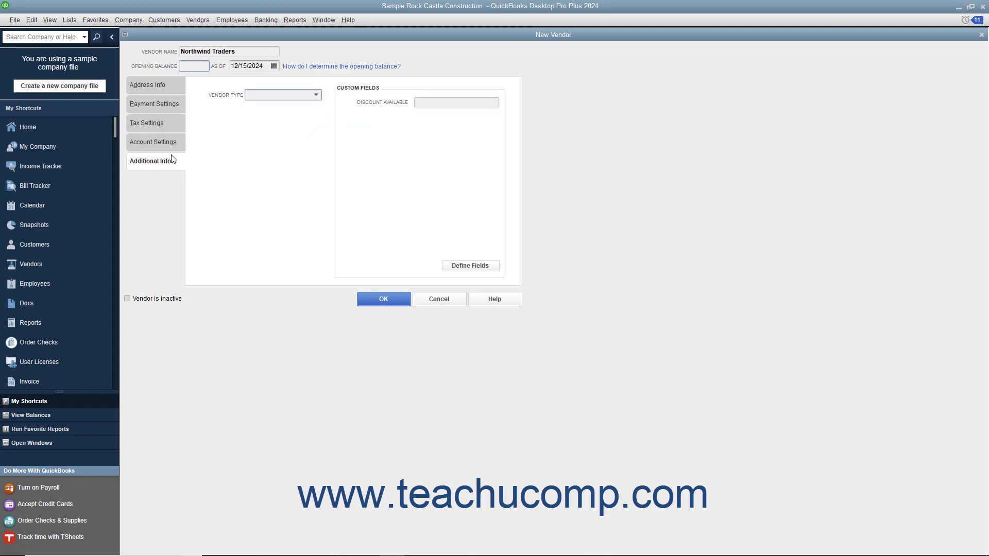
pyautogui.click(316, 96)
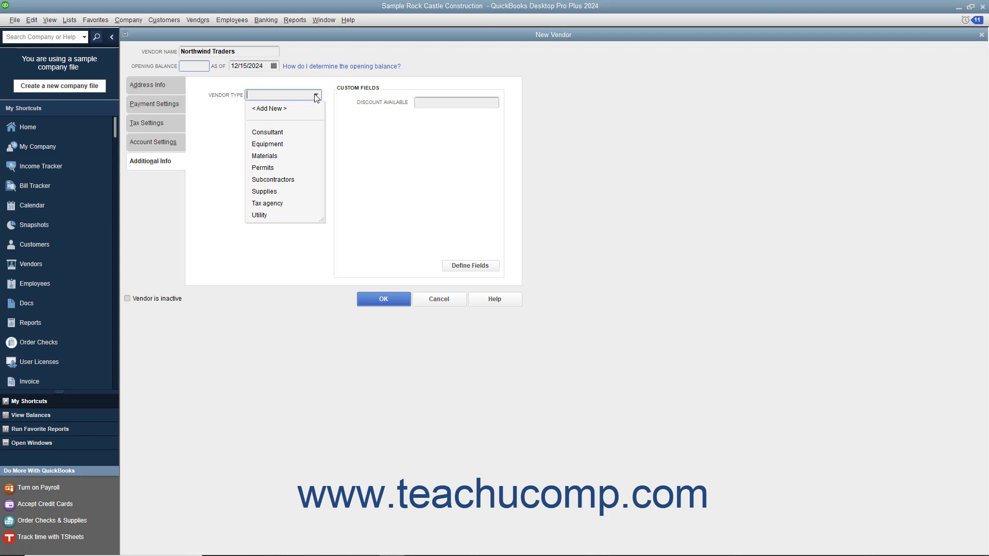
pyautogui.click(316, 97)
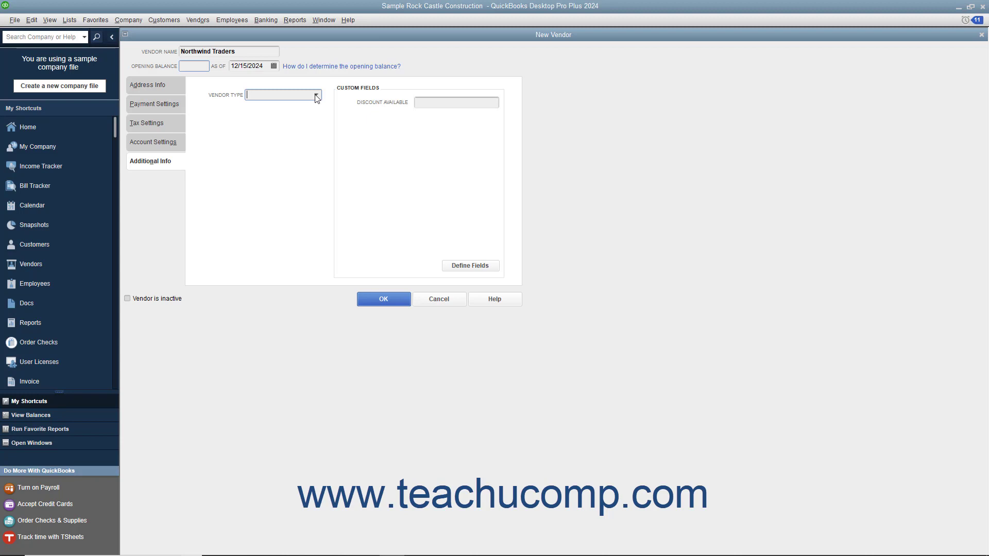
pyautogui.click(427, 103)
# Save Northwind Traders as a new vendor and return to the Vendor Center
pyautogui.click(381, 299)
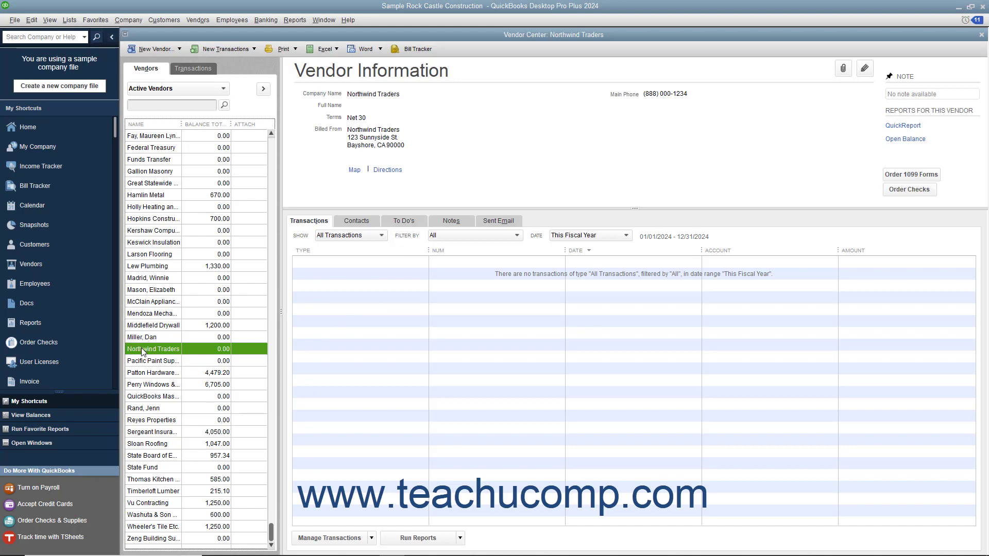
pyautogui.click(865, 69)
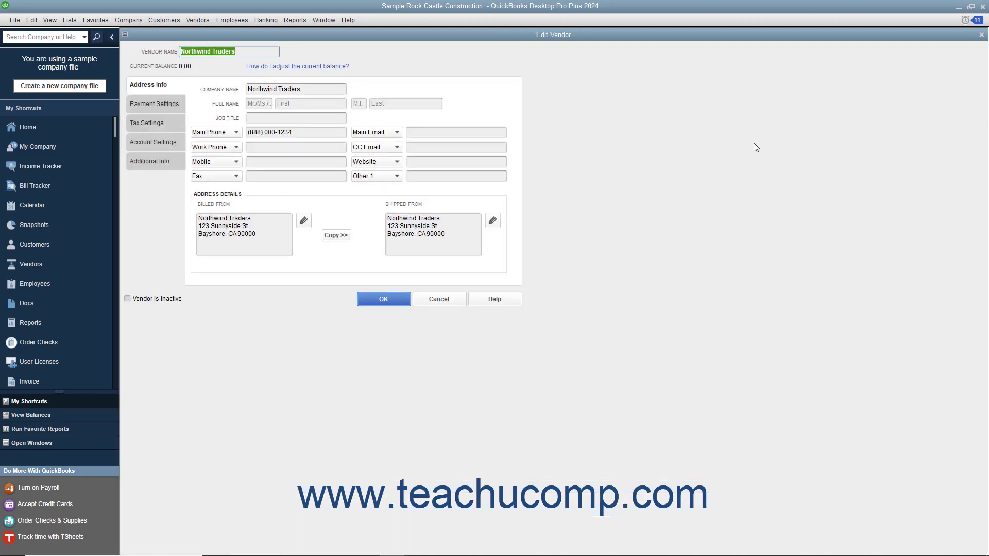
pyautogui.click(291, 134)
pyautogui.press('BackSpace')
pyautogui.write('5')
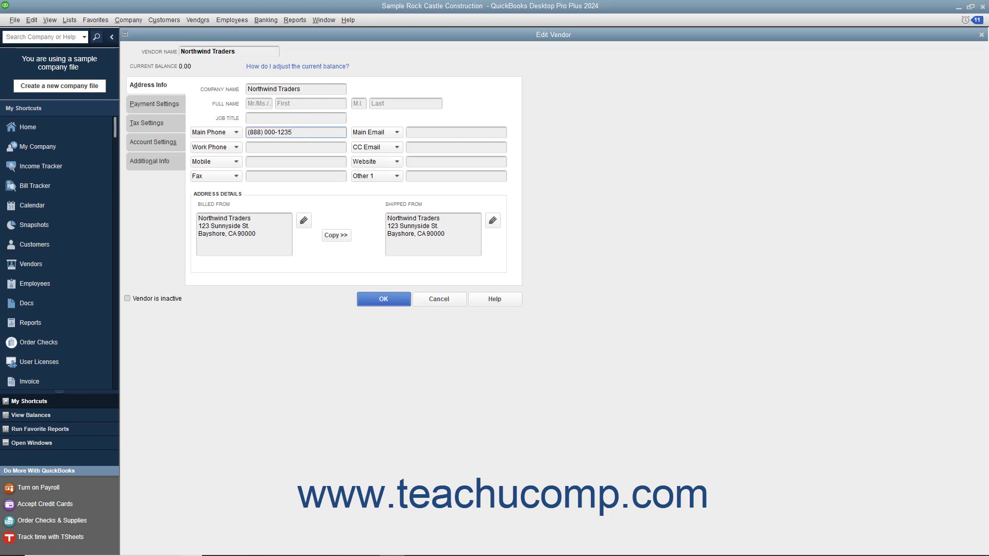
pyautogui.click(372, 295)
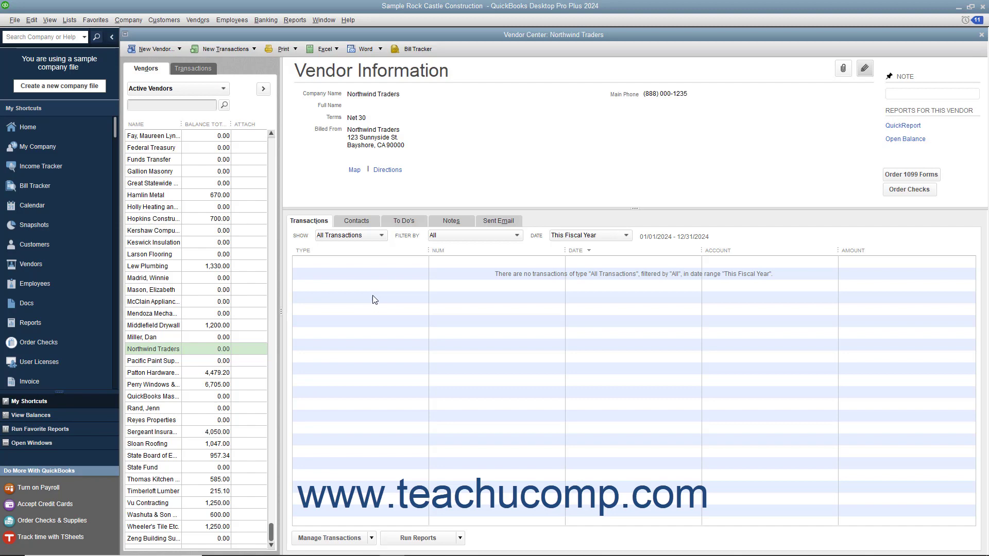
# Delete the selected Northwind Traders vendor via Edit > Delete Vendor and confirm
pyautogui.click(164, 350)
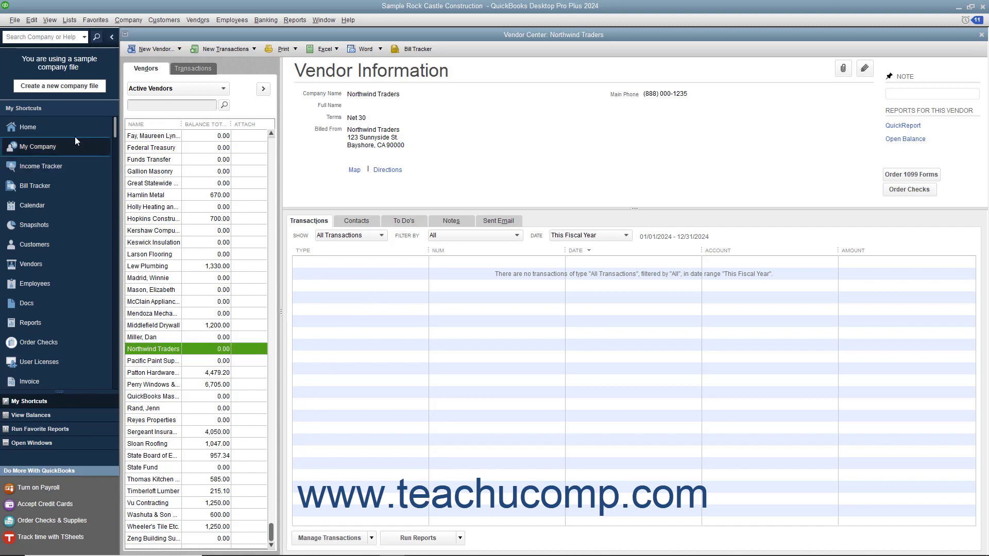
pyautogui.click(32, 20)
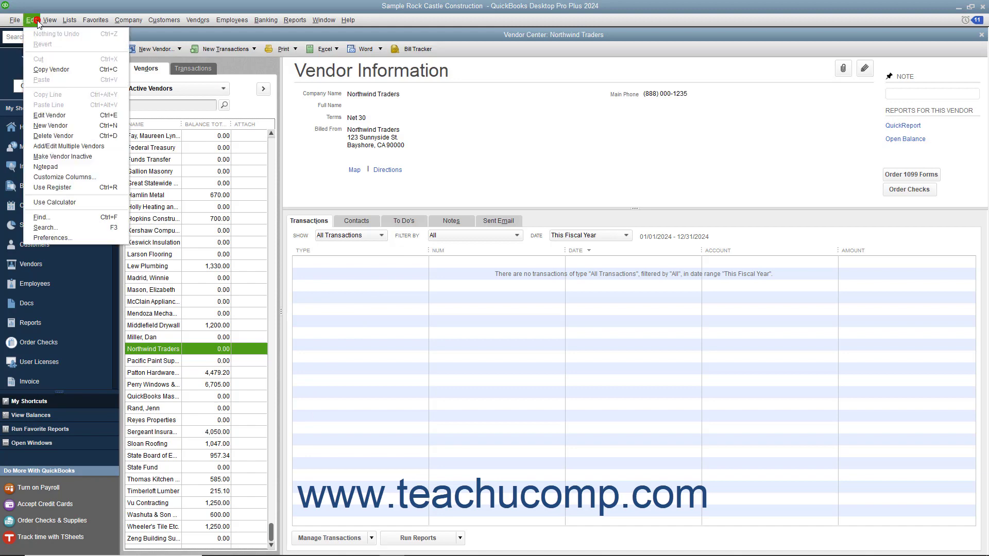
pyautogui.click(70, 137)
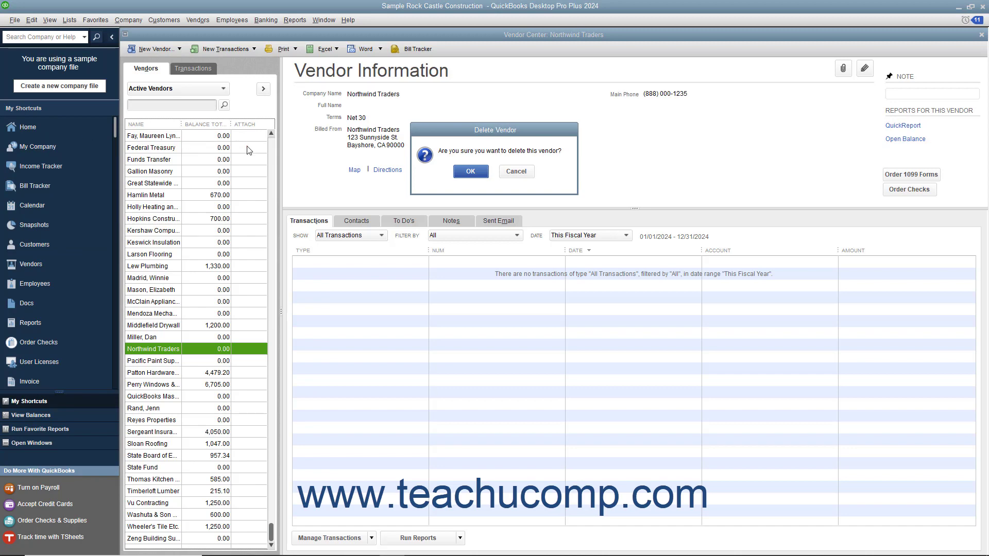
pyautogui.click(469, 172)
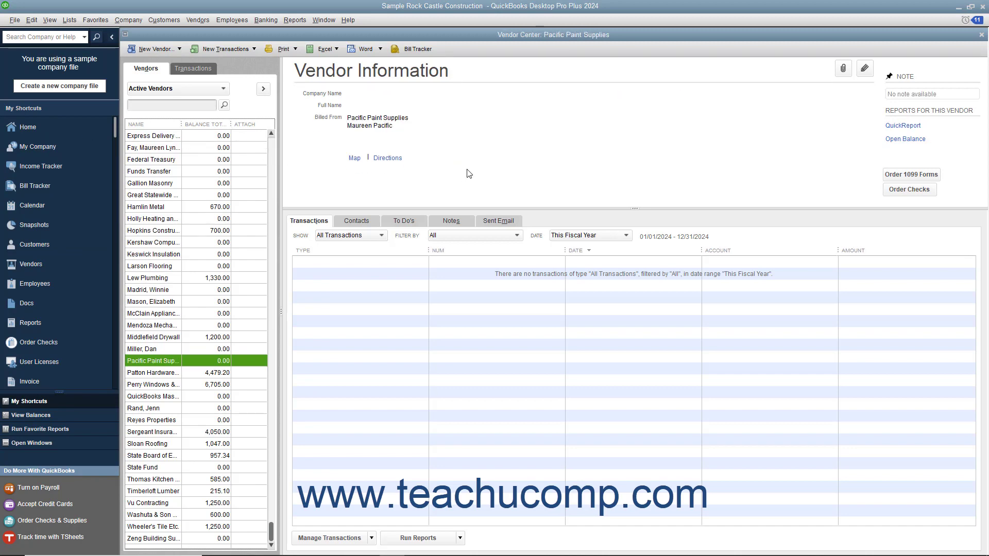